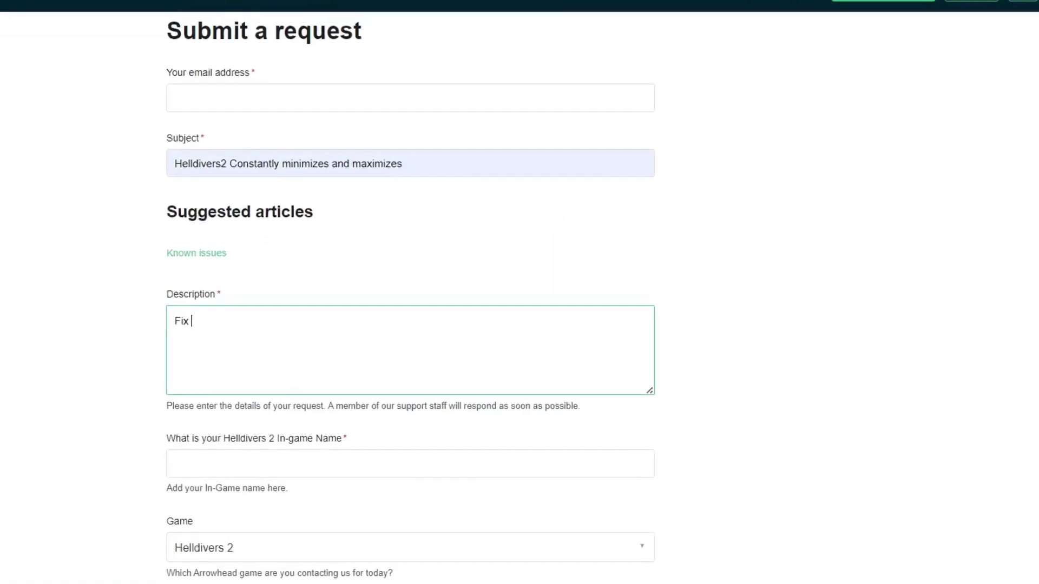
text(dam)
text(n bu)
text(gs)
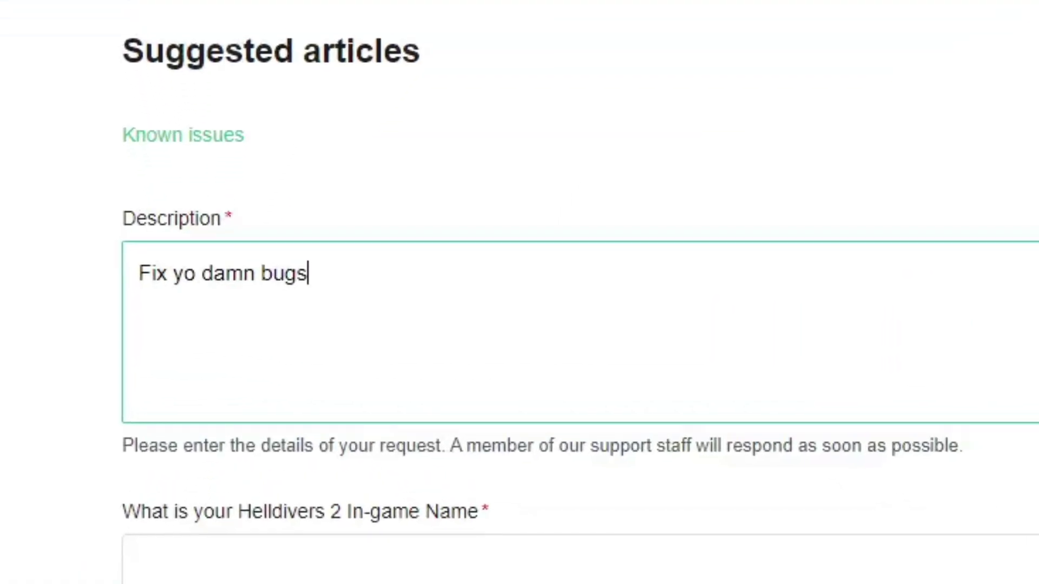
text(!!)
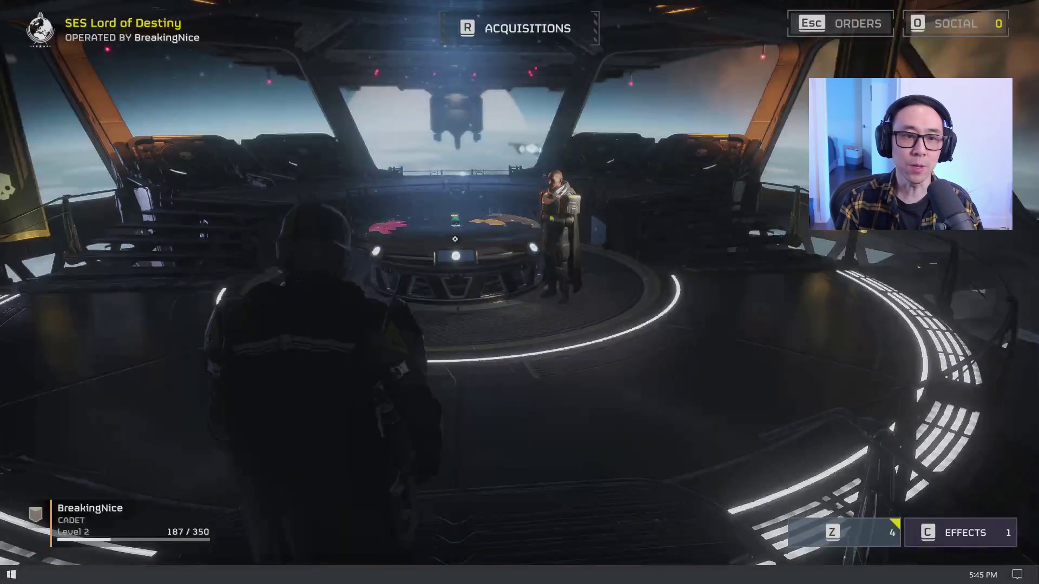
- Open Task Manager over Helldivers 2 from the Ctrl+Alt+Delete security screen
key(ctrl+alt+Delete)
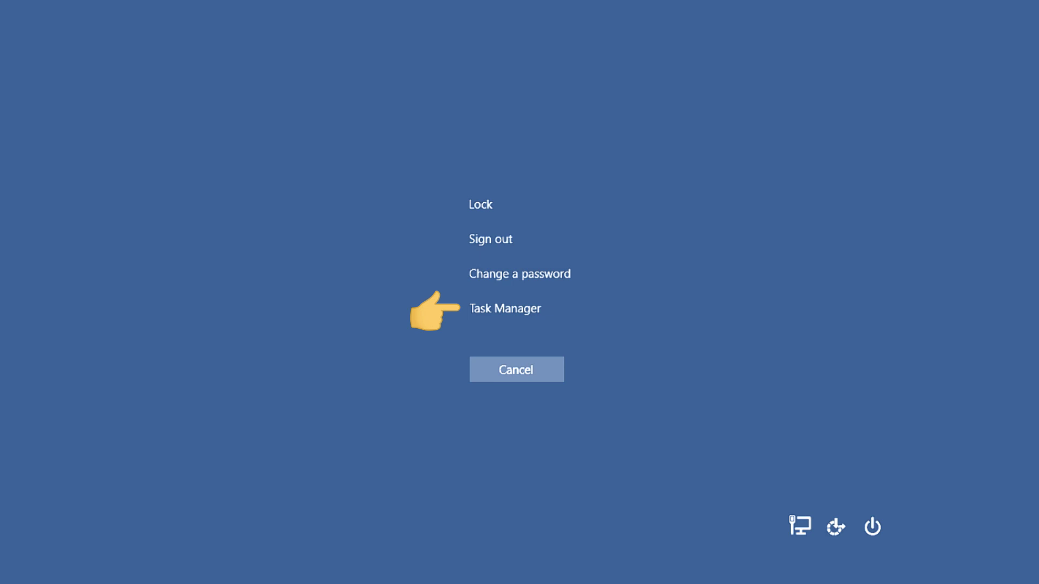
click(505, 308)
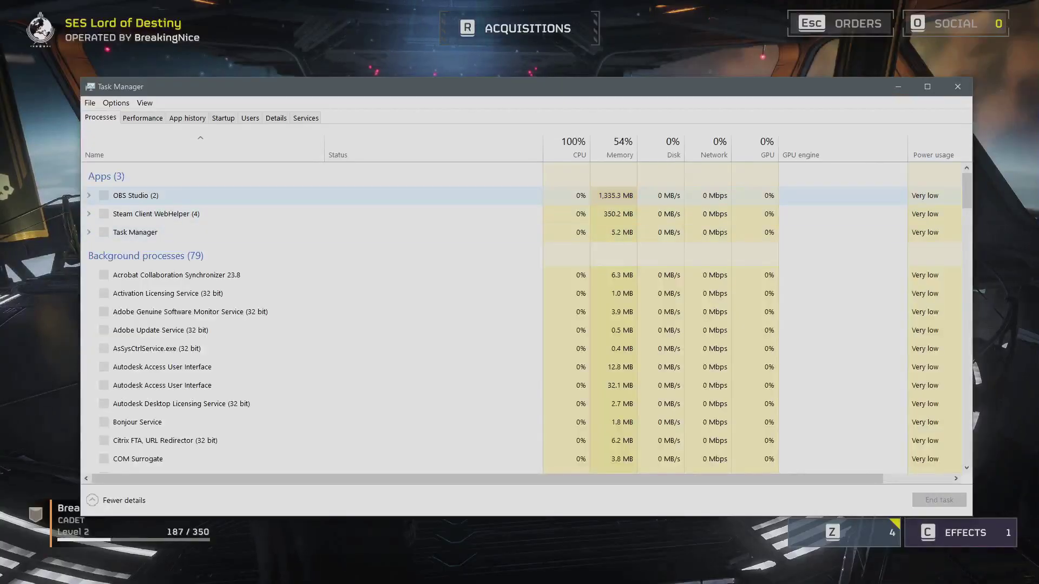
scroll(519, 325, down, 5)
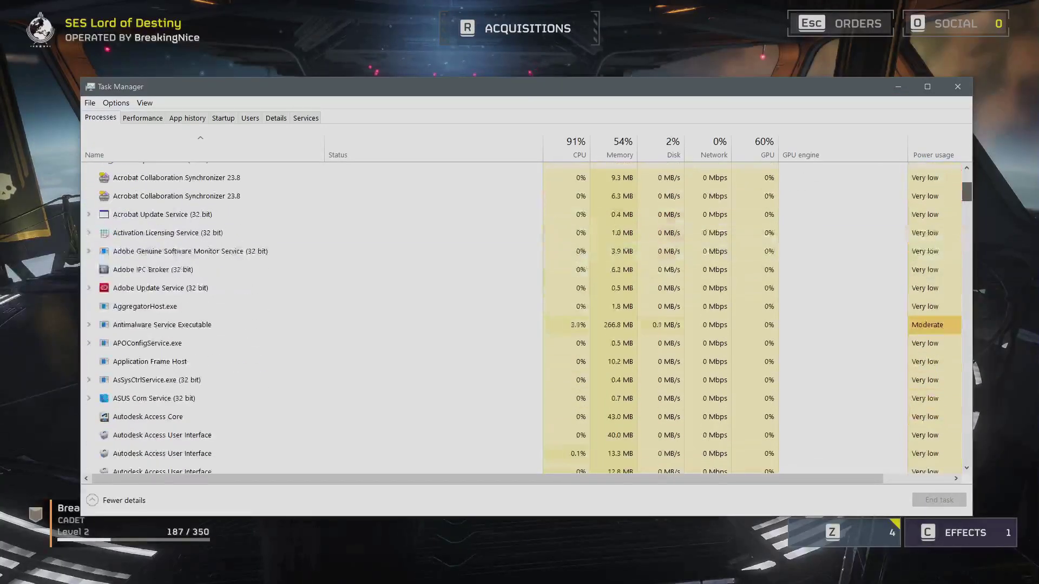
scroll(519, 325, down, 5)
scroll(519, 324, down, 3)
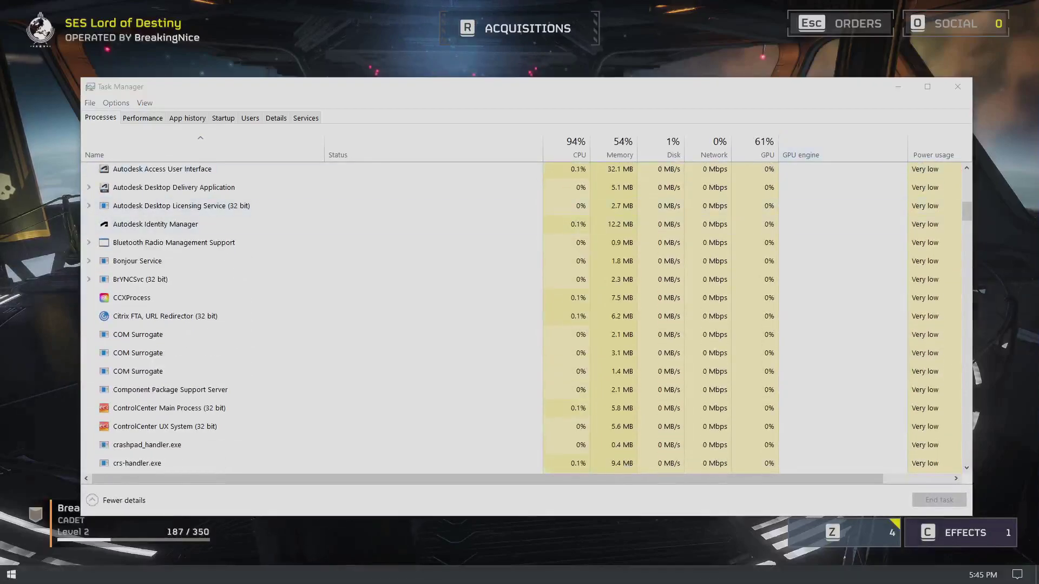
- Bring the Task Manager window back into focus to reach its process list
click(519, 86)
scroll(520, 324, down, 2)
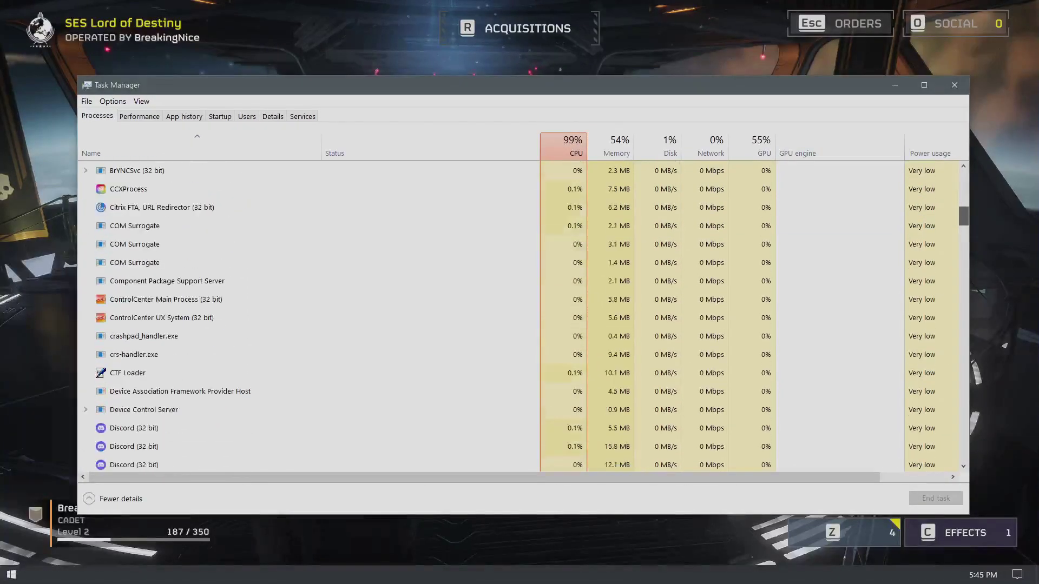
scroll(519, 324, down, 3)
scroll(520, 325, down, 3)
scroll(520, 324, down, 3)
scroll(519, 325, down, 2)
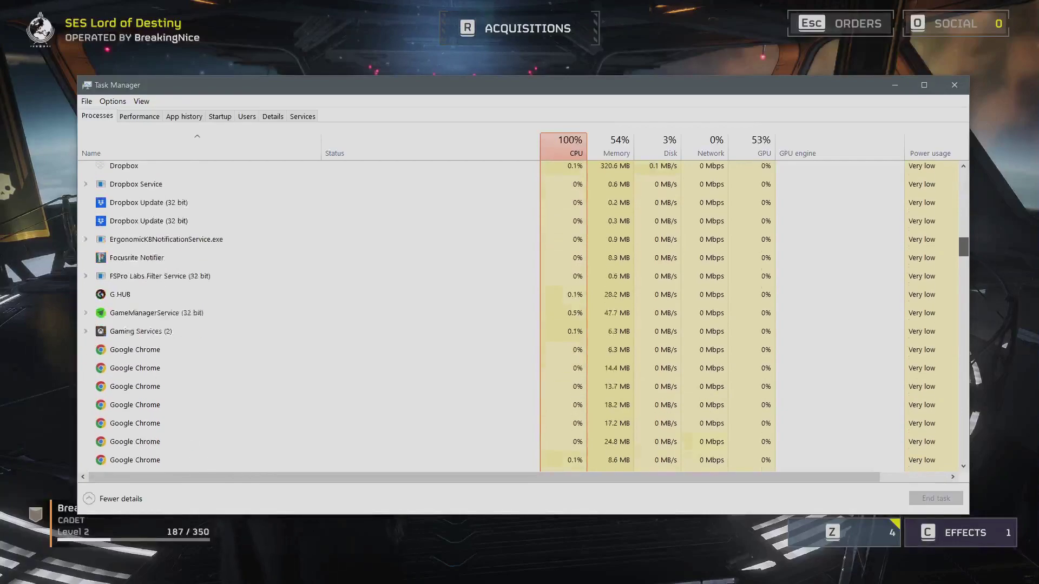
scroll(520, 325, down, 8)
scroll(519, 324, down, 4)
scroll(520, 325, down, 4)
scroll(520, 324, down, 3)
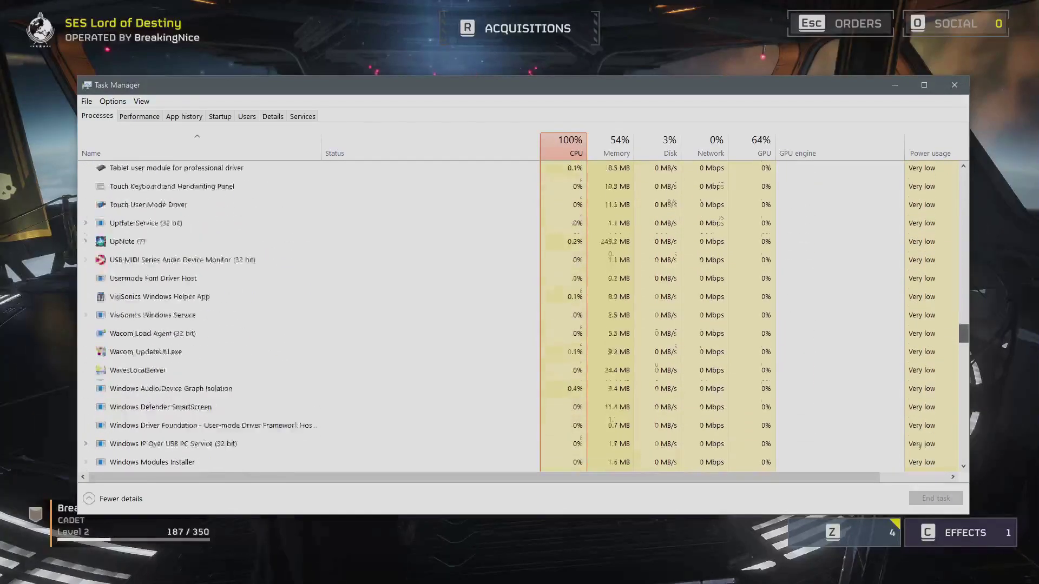
scroll(519, 325, down, 5)
scroll(520, 325, down, 2)
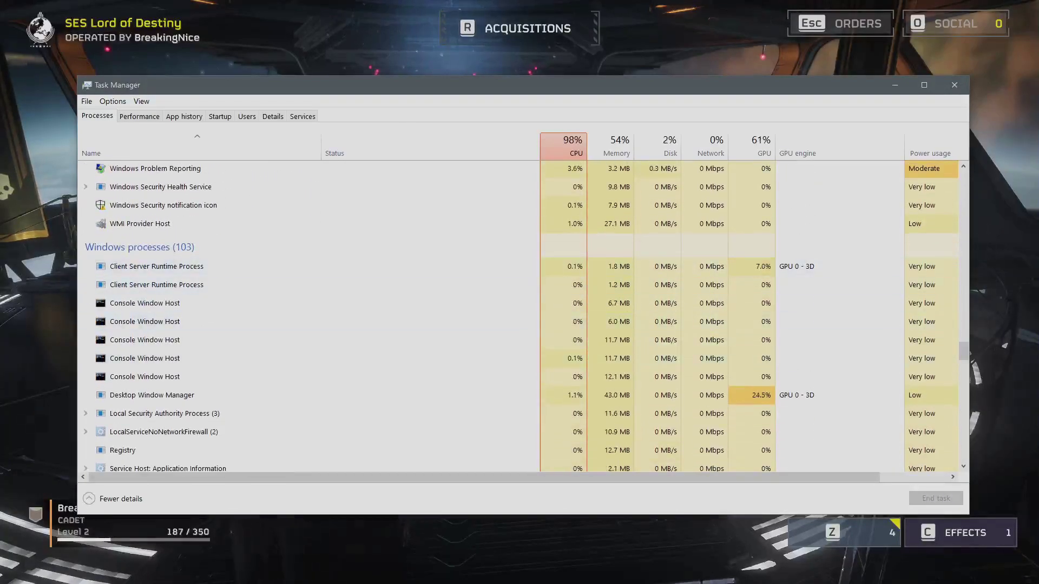
scroll(520, 325, down, 1)
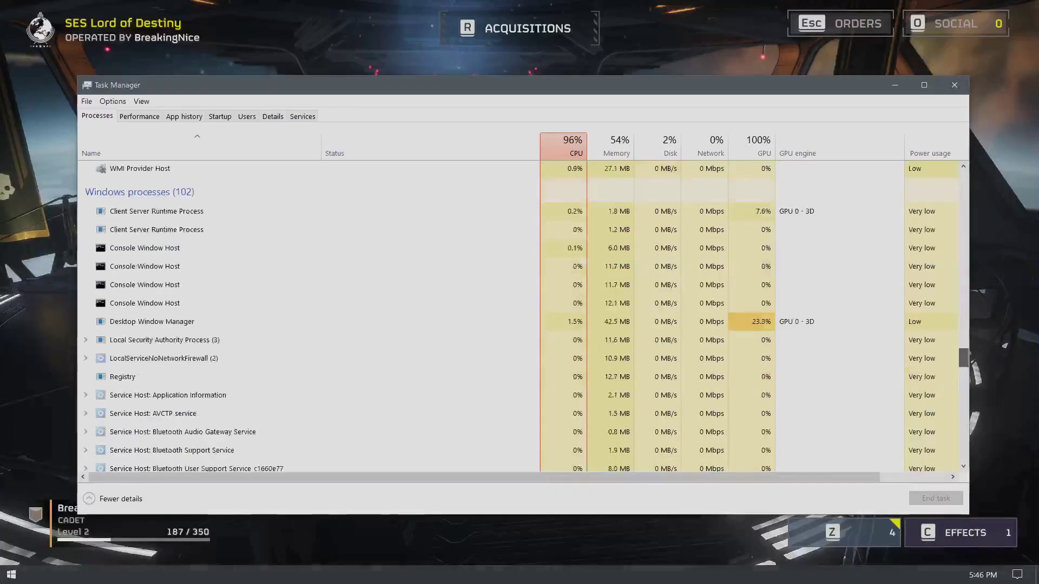
scroll(519, 325, down, 4)
scroll(519, 326, down, 4)
scroll(520, 324, down, 3)
scroll(519, 325, down, 3)
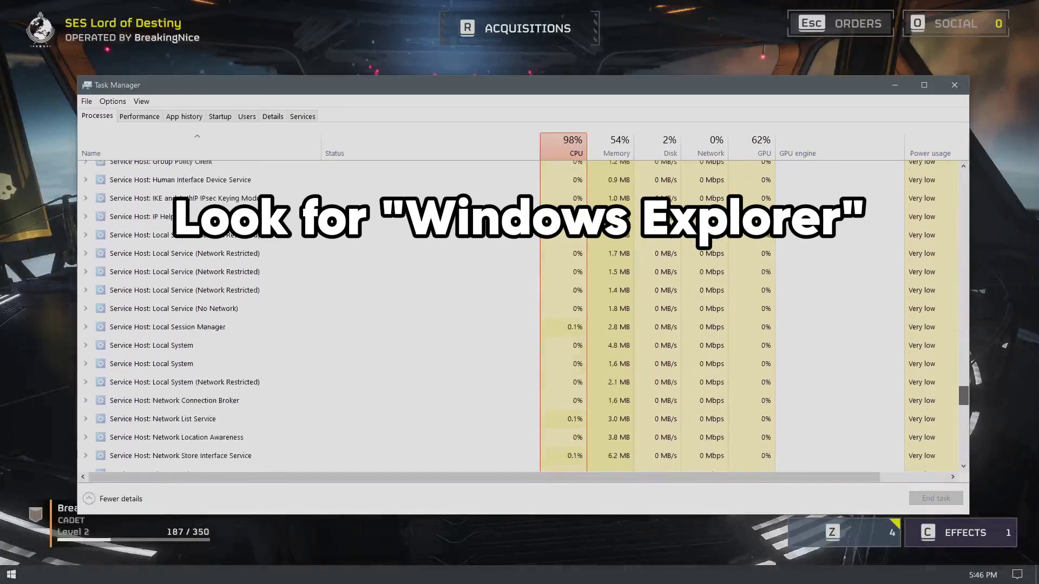
scroll(520, 325, down, 4)
scroll(520, 325, down, 4)
scroll(520, 324, down, 4)
scroll(520, 324, down, 3)
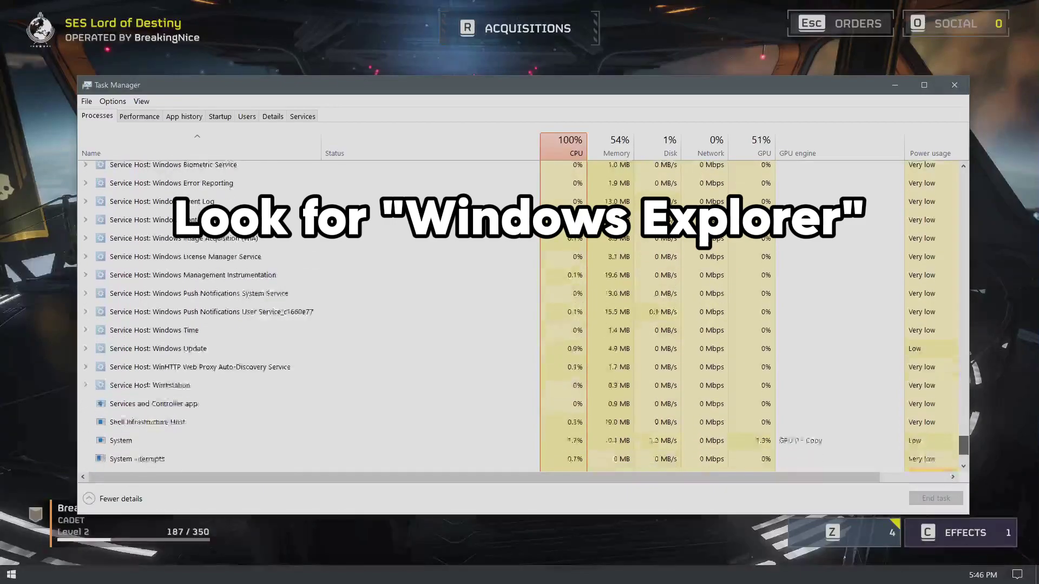
scroll(520, 324, down, 2)
scroll(520, 324, up, 1)
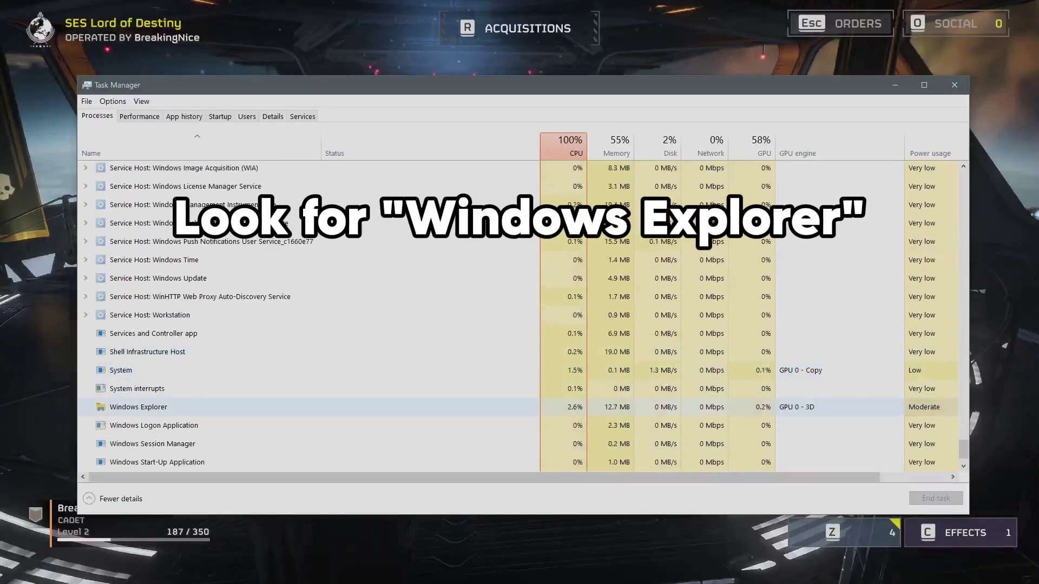
- End the Windows Explorer process using its right-click End task option
click(325, 407)
right_click(177, 407)
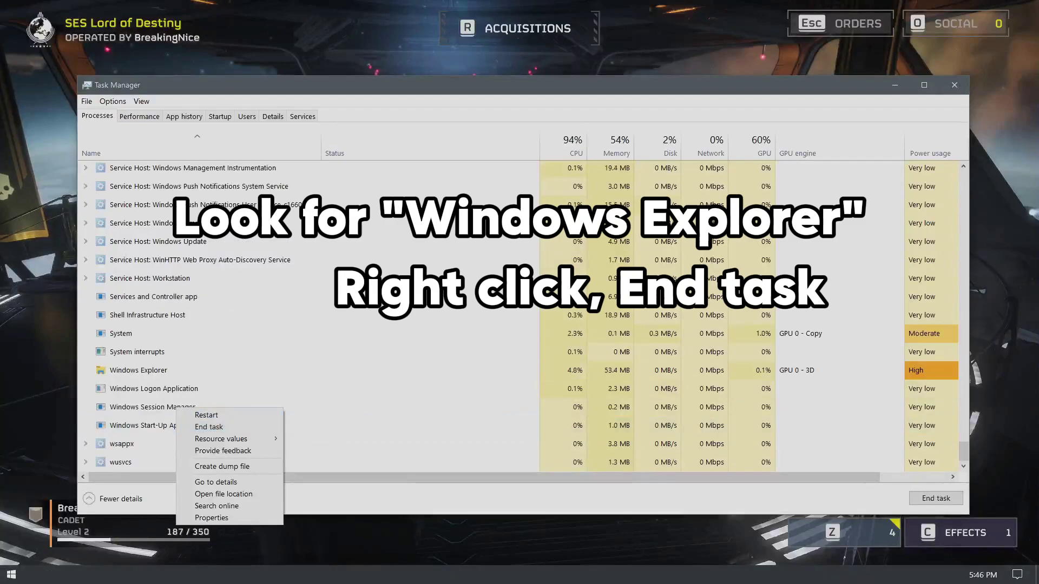
click(209, 427)
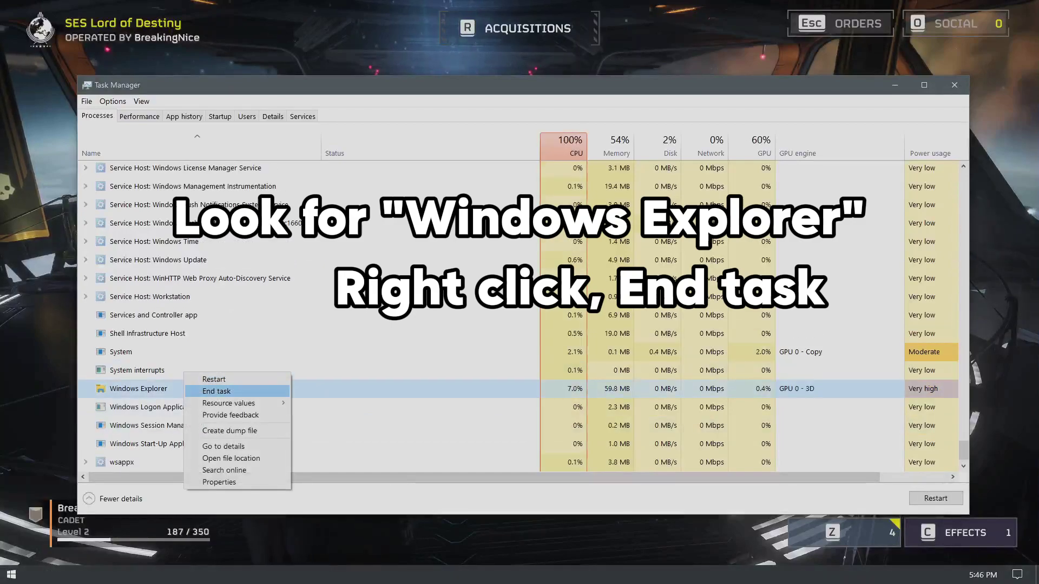
click(217, 392)
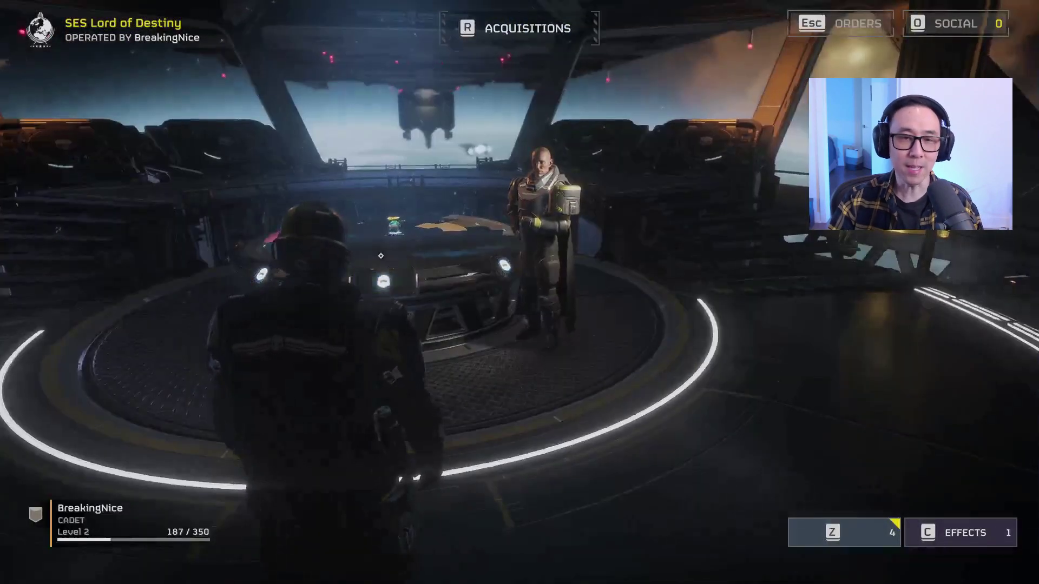
- Cancel Quit Game from the Helldivers 2 pause menu, then switch to Steam's library
key(Escape)
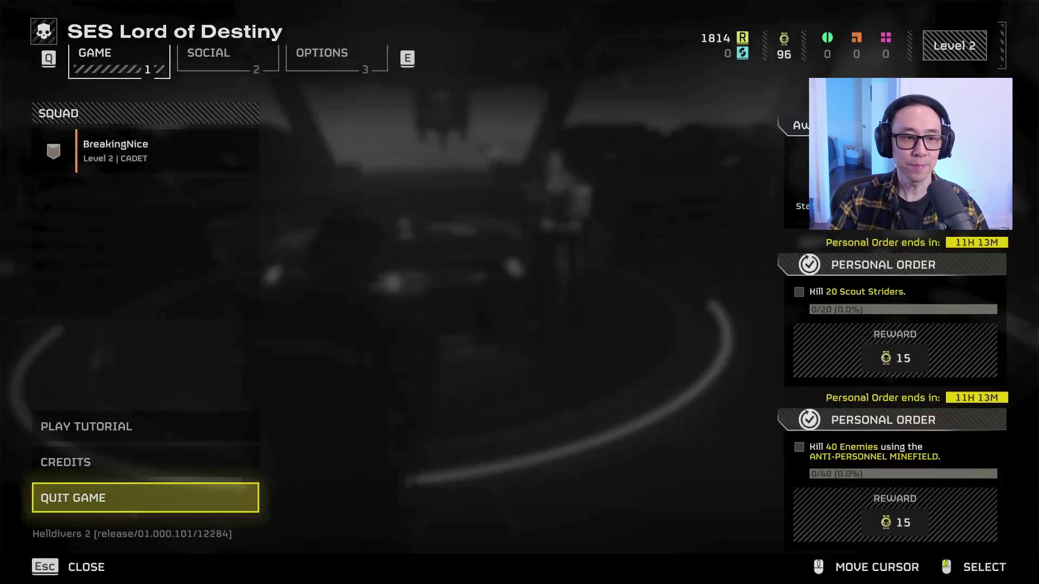
click(73, 497)
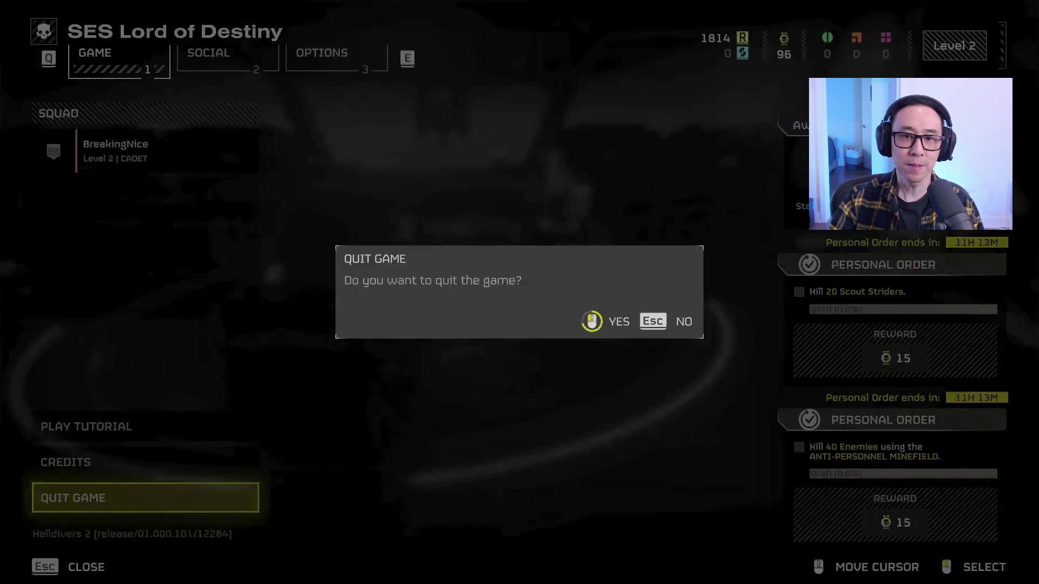
key(Escape)
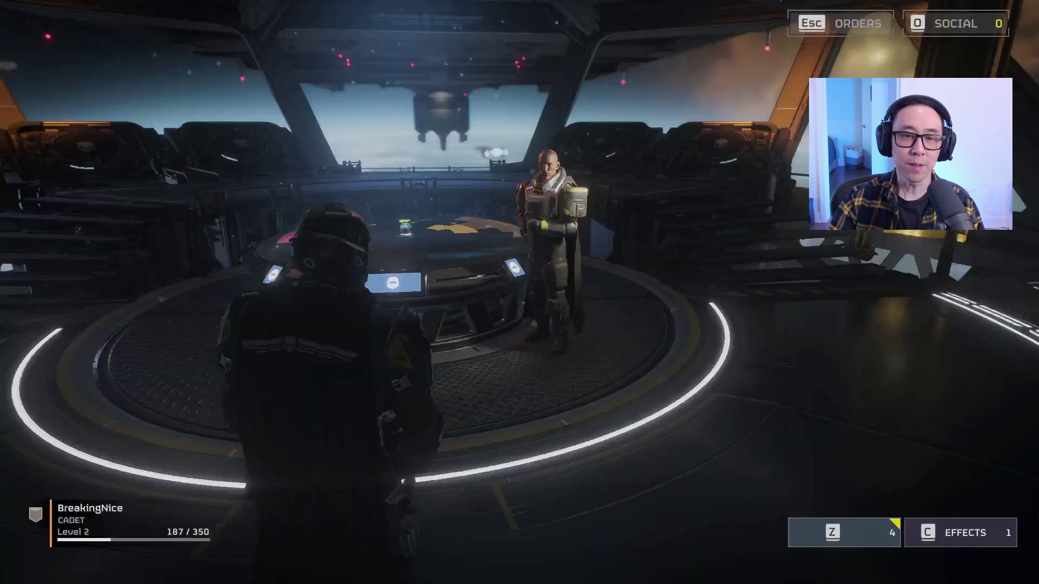
key(alt+Tab)
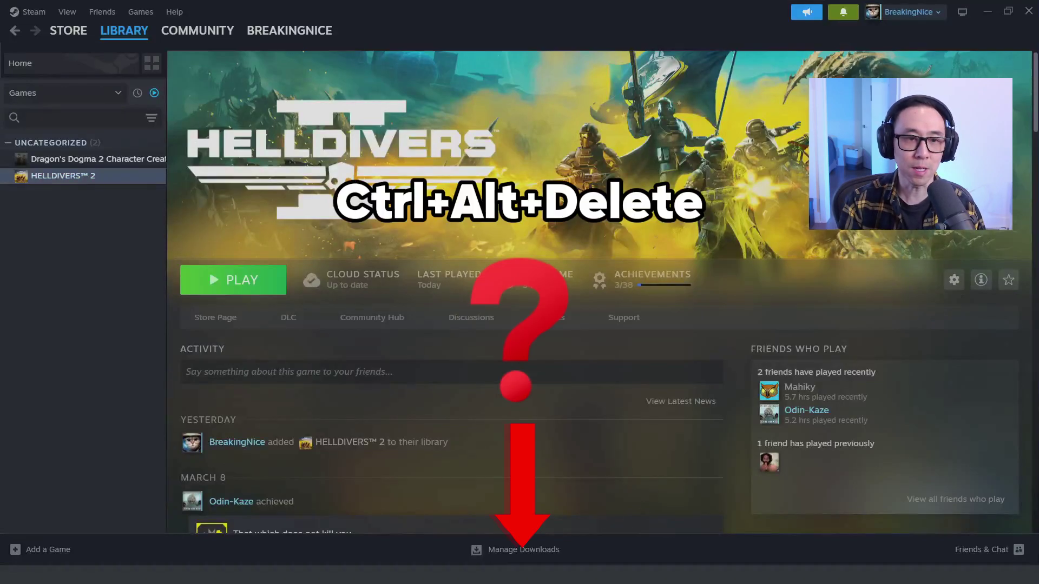
- Reopen Task Manager via Ctrl+Alt+Delete and run explorer.exe as a new task
key(ctrl+alt+Delete)
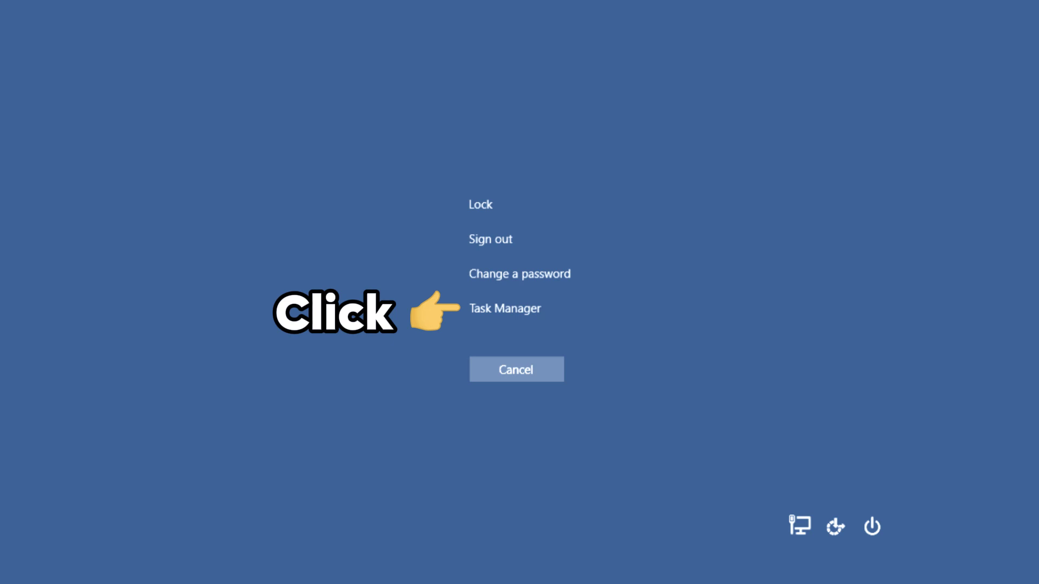
click(504, 308)
click(86, 101)
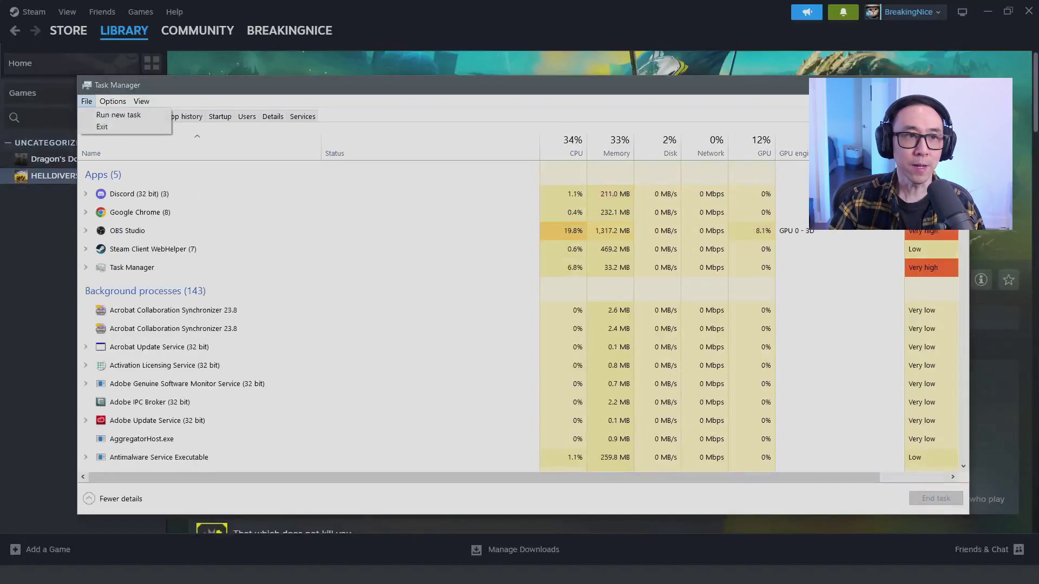
click(118, 115)
text(explorer.exe)
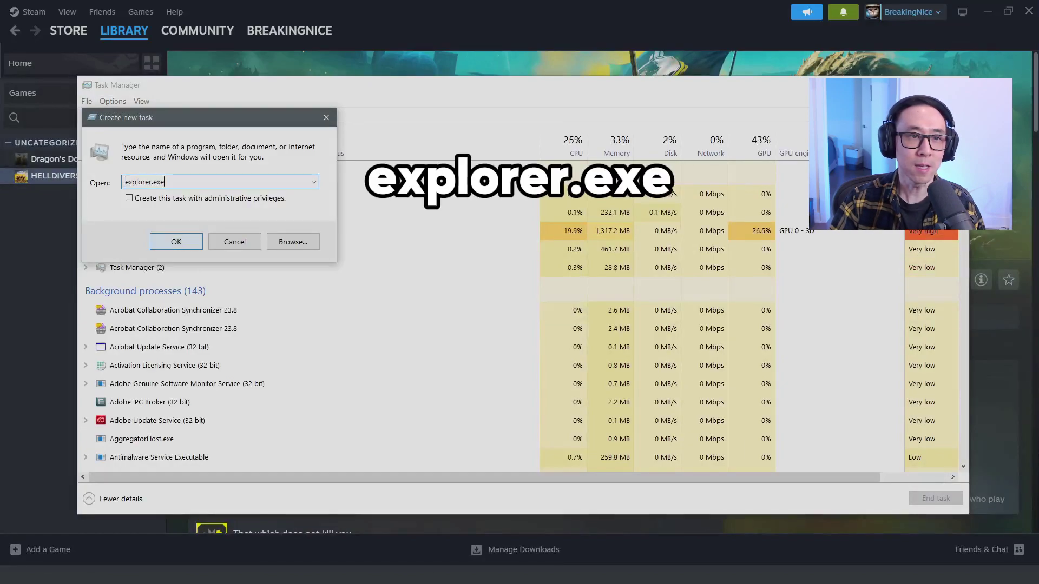
key(Return)
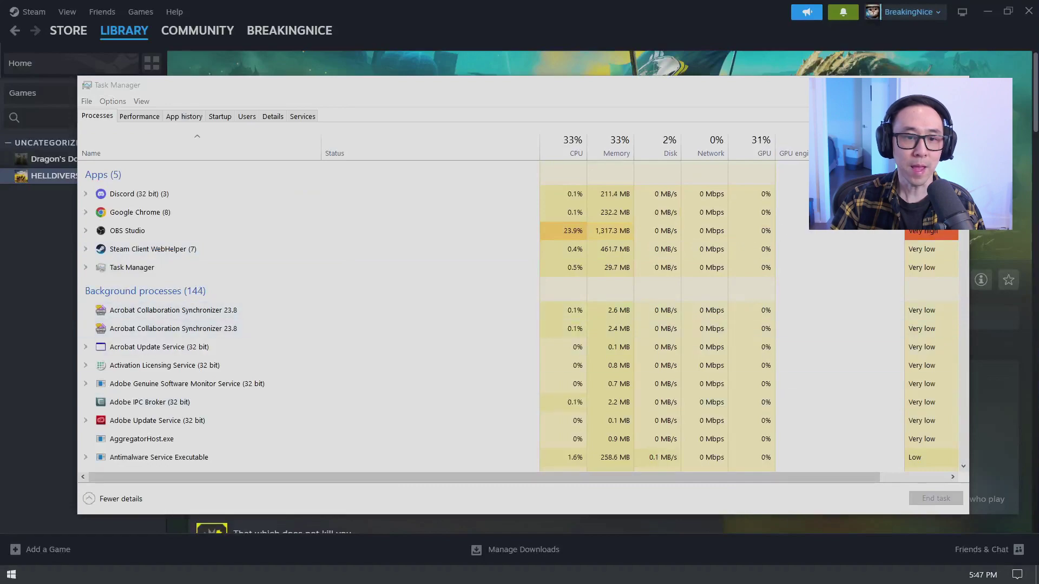